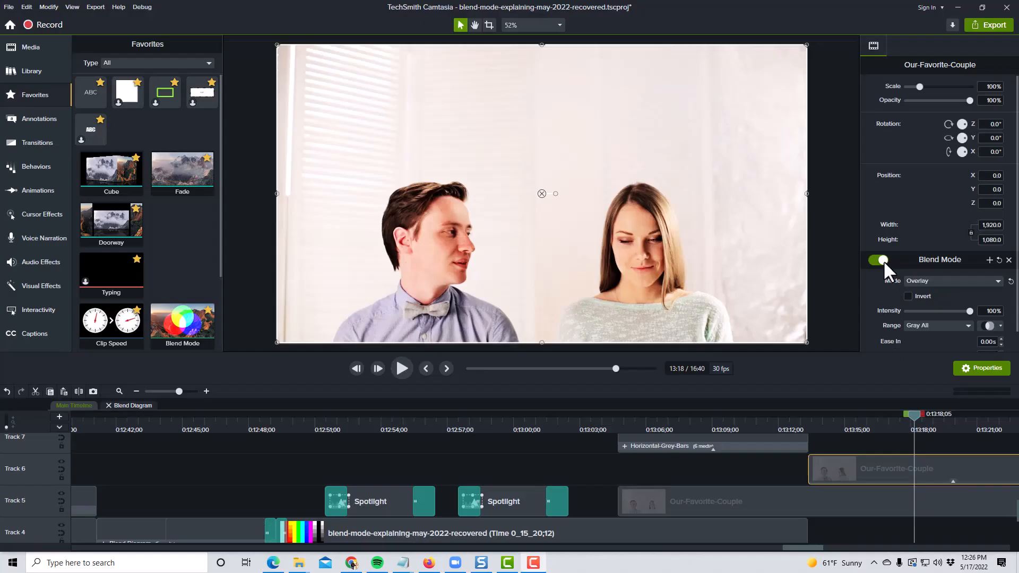
Toggle the Overlay blend mode on the upper Our-Favorite-Couple clip off and on to compare its effect on image detail
click(882, 260)
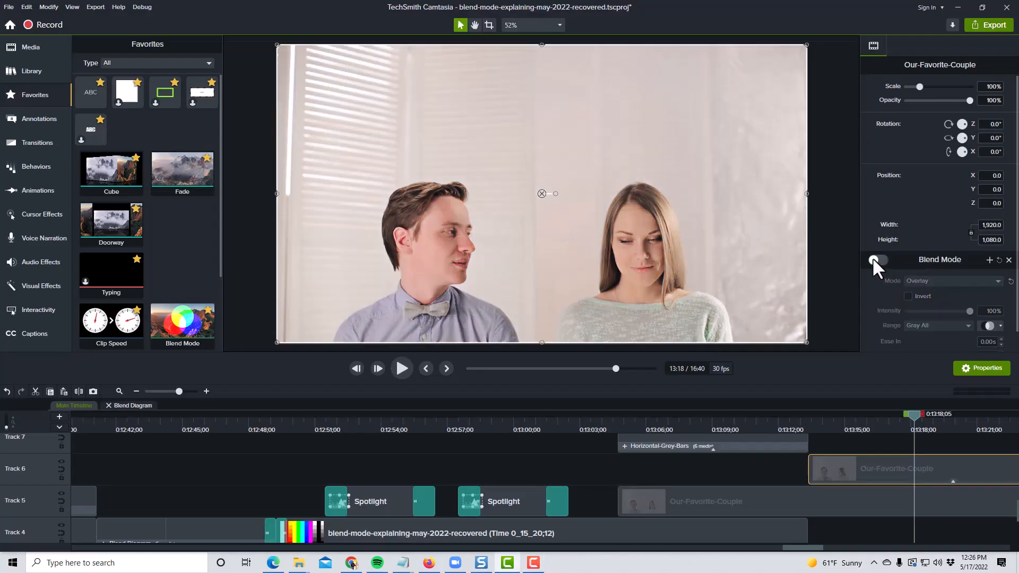
click(873, 257)
click(882, 259)
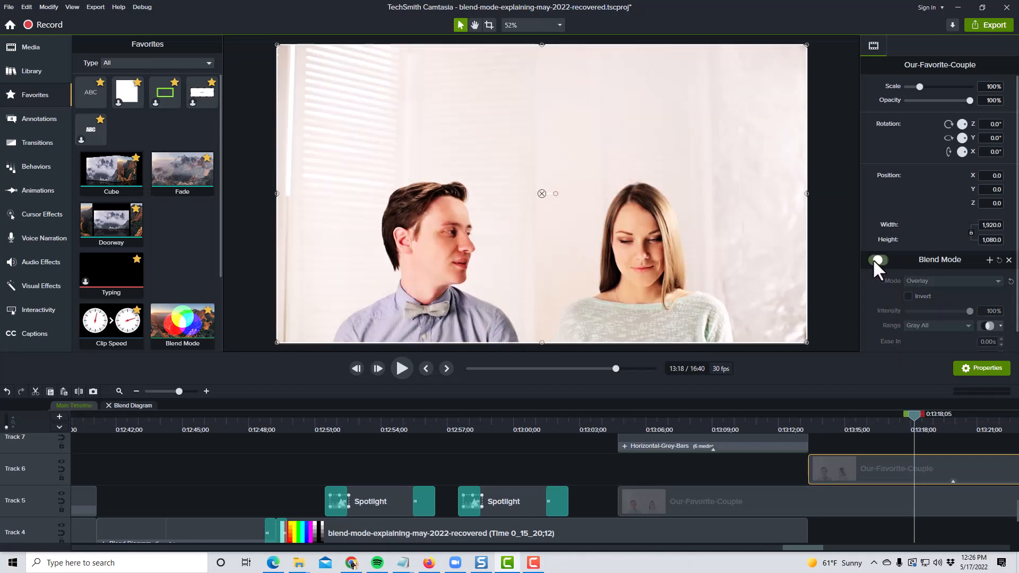
click(884, 260)
click(884, 260)
click(876, 260)
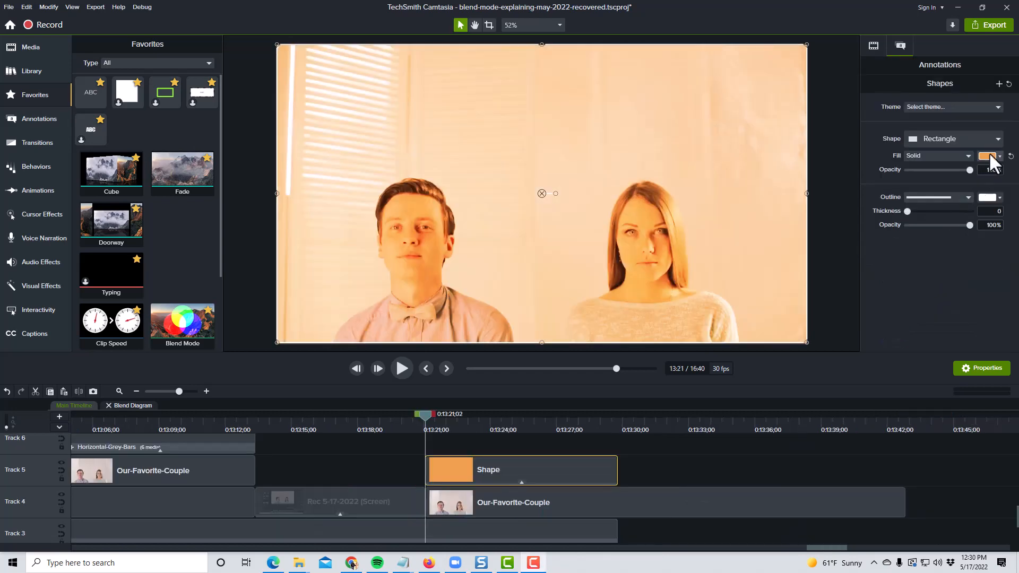
Shift the orange rectangle's fill to a darker shade to adjust the colour tint over the couple
click(989, 155)
mouse_move(942, 226)
mouse_down()
mouse_move(960, 248)
mouse_move(951, 270)
mouse_move(942, 240)
mouse_move(950, 248)
mouse_move(955, 232)
mouse_move(946, 248)
mouse_up()
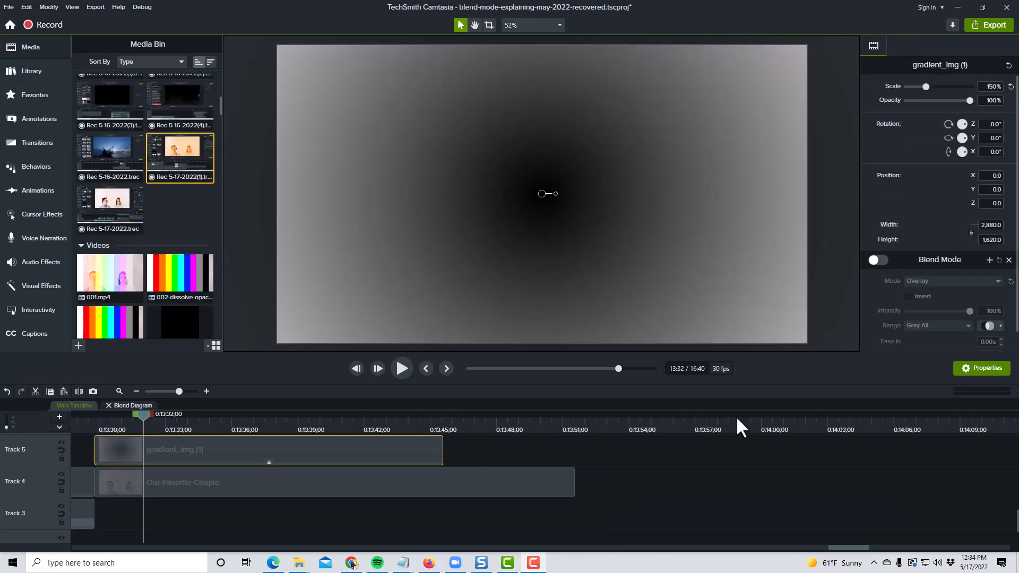
Enable the Overlay blend mode on the radial gradient image and move the gradient down and to the right across the couple
click(878, 260)
drag(525, 139, 627, 216)
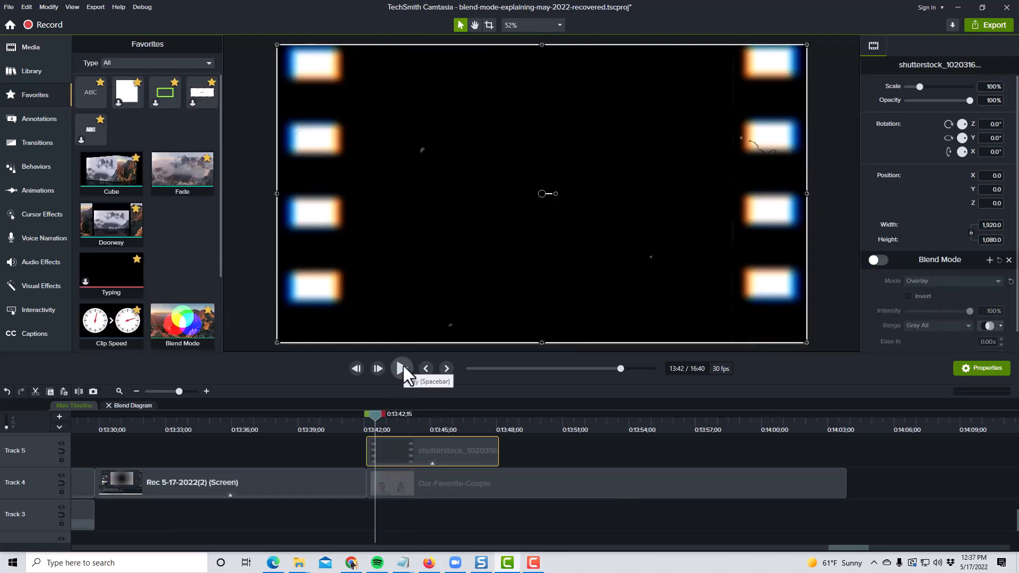
Enable the Overlay blend mode on the film-strip stock clip, previewing its playback before and after
click(403, 364)
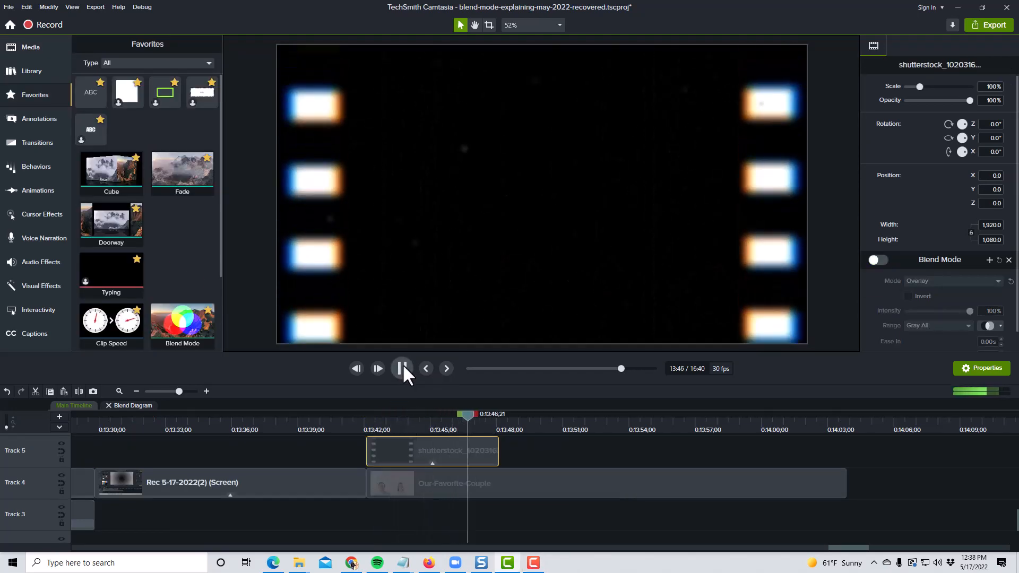
click(402, 364)
click(878, 260)
click(371, 421)
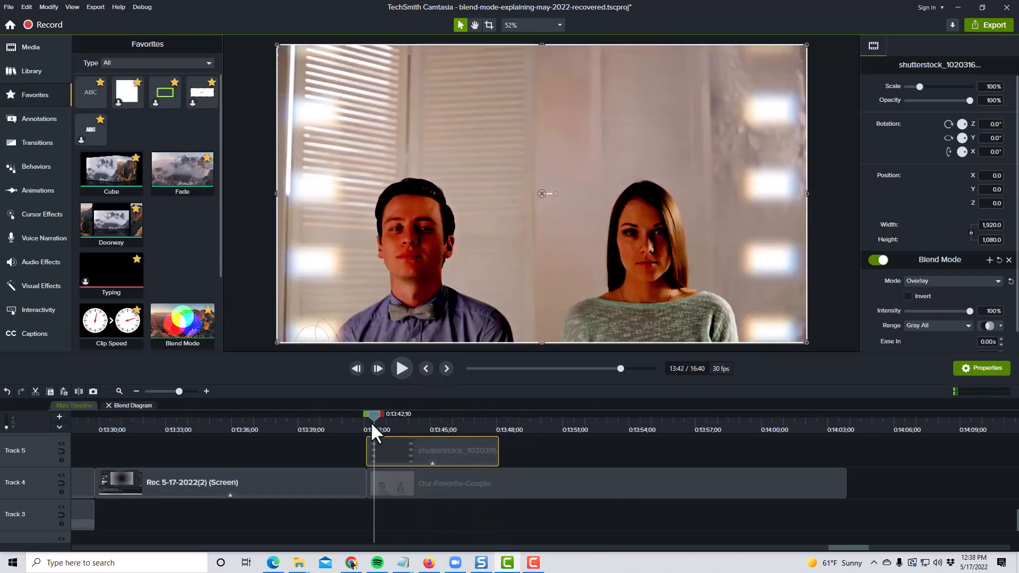
click(407, 367)
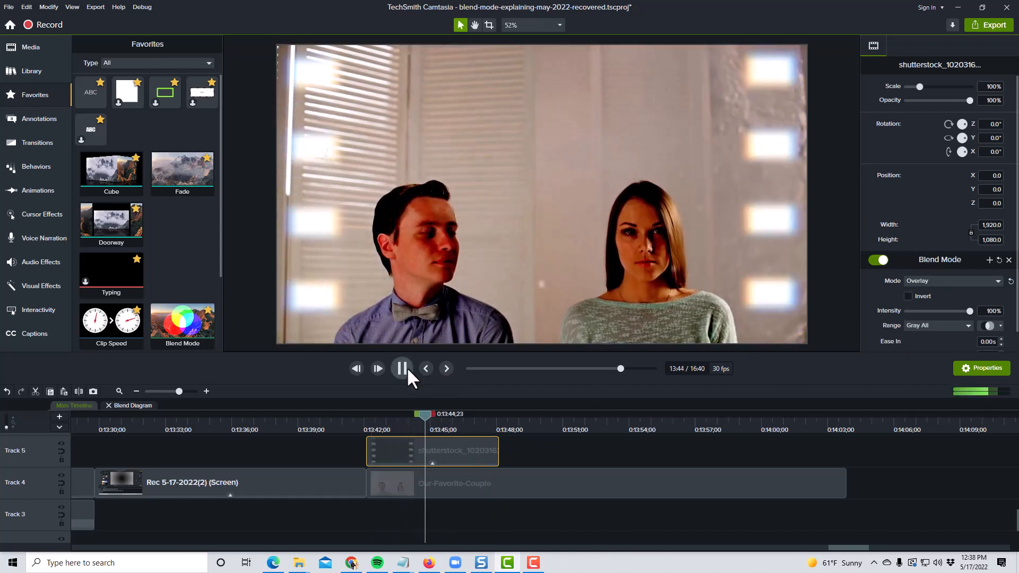
click(403, 369)
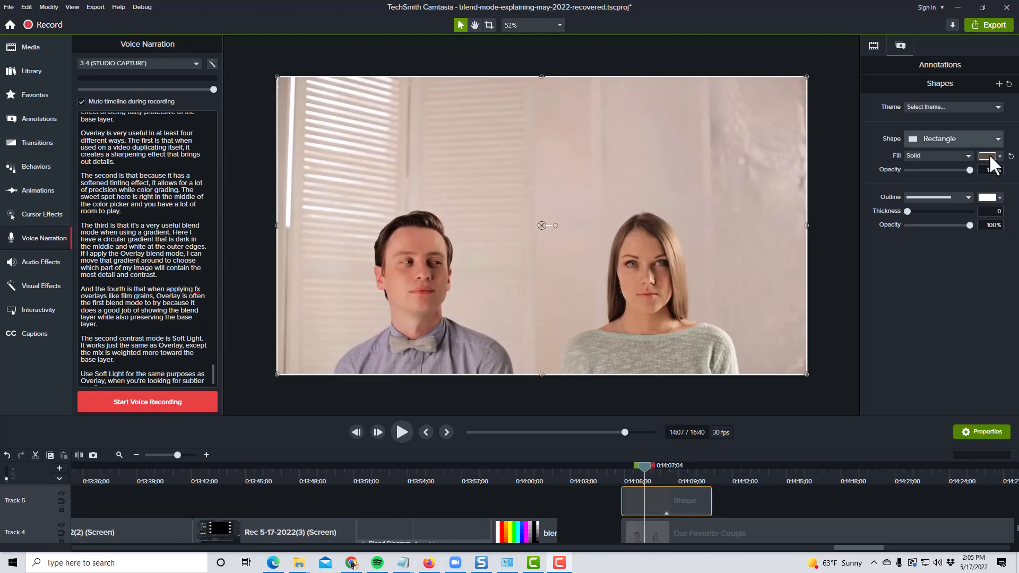
Adjust the brown fill of the rectangle over the couple to a slightly less saturated shade
click(988, 155)
click(928, 240)
mouse_move(928, 240)
mouse_down()
mouse_move(954, 237)
mouse_move(921, 233)
mouse_move(958, 235)
mouse_move(918, 236)
mouse_up()
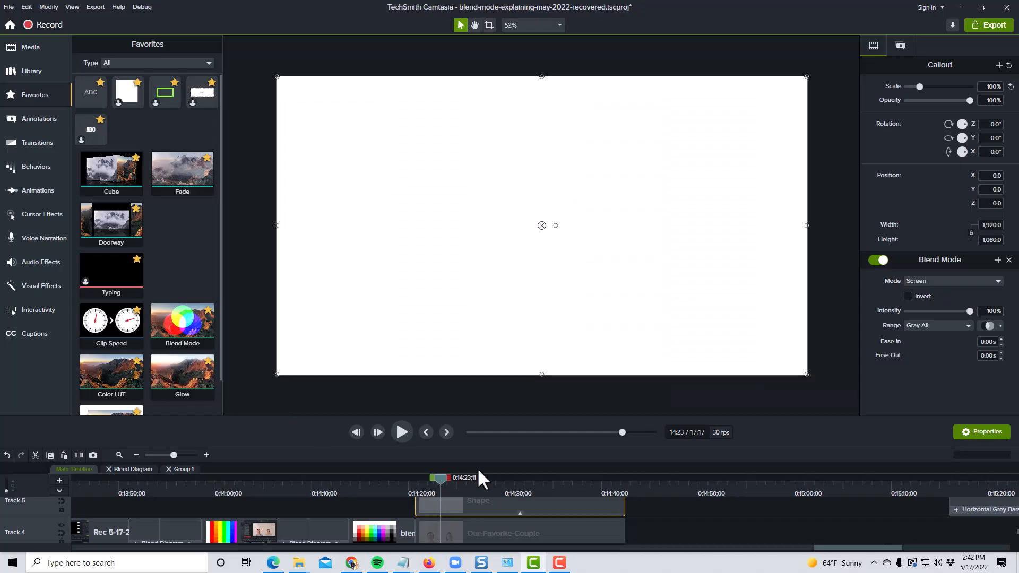
Set the white rectangle's blend mode to Hard Light and change its fill to a dark orange, #BA7C3F
click(922, 282)
click(950, 291)
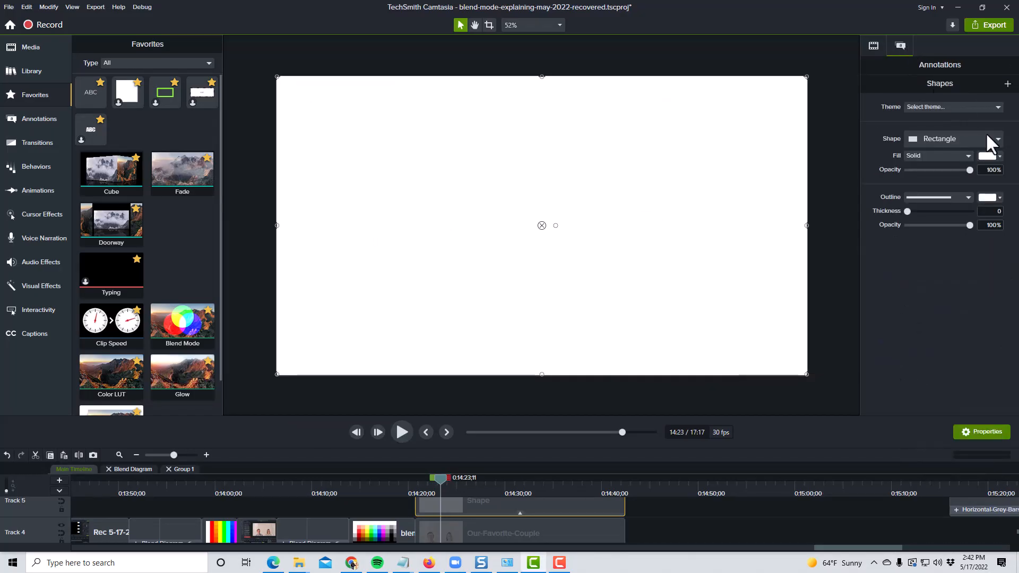
click(988, 155)
click(912, 186)
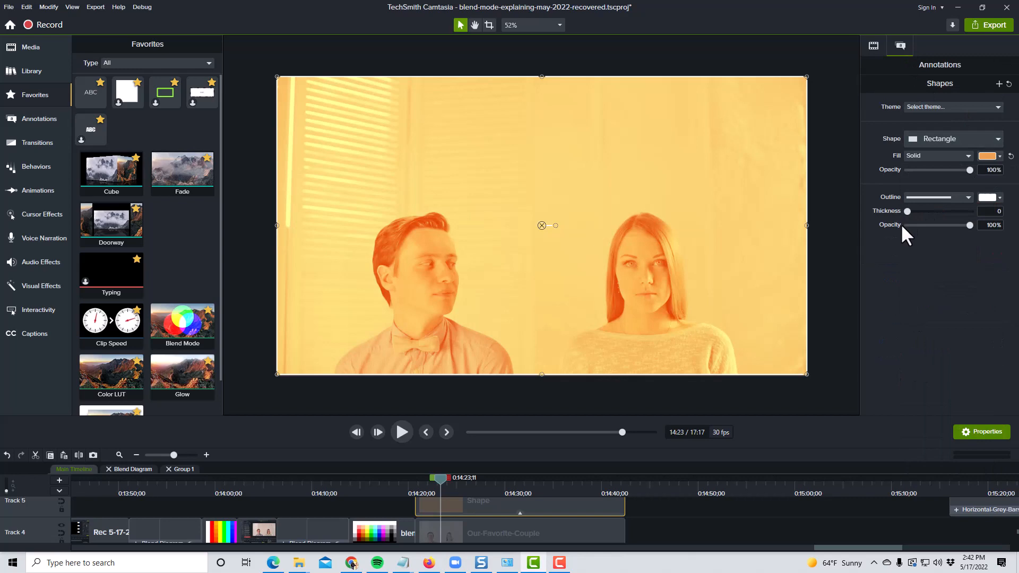
click(986, 157)
mouse_move(962, 204)
mouse_down()
mouse_move(960, 225)
mouse_move(954, 218)
mouse_move(939, 228)
mouse_move(958, 236)
mouse_move(923, 237)
mouse_move(955, 217)
mouse_up()
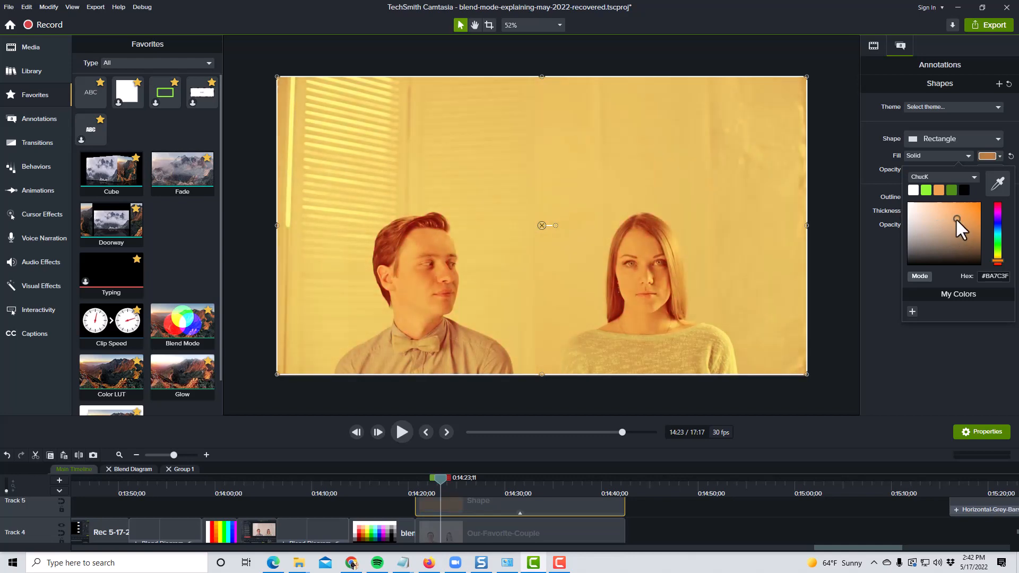
Compare the Hard Light blend with Invert on and off, leave Invert off, and set the blend intensity to 44%
click(874, 45)
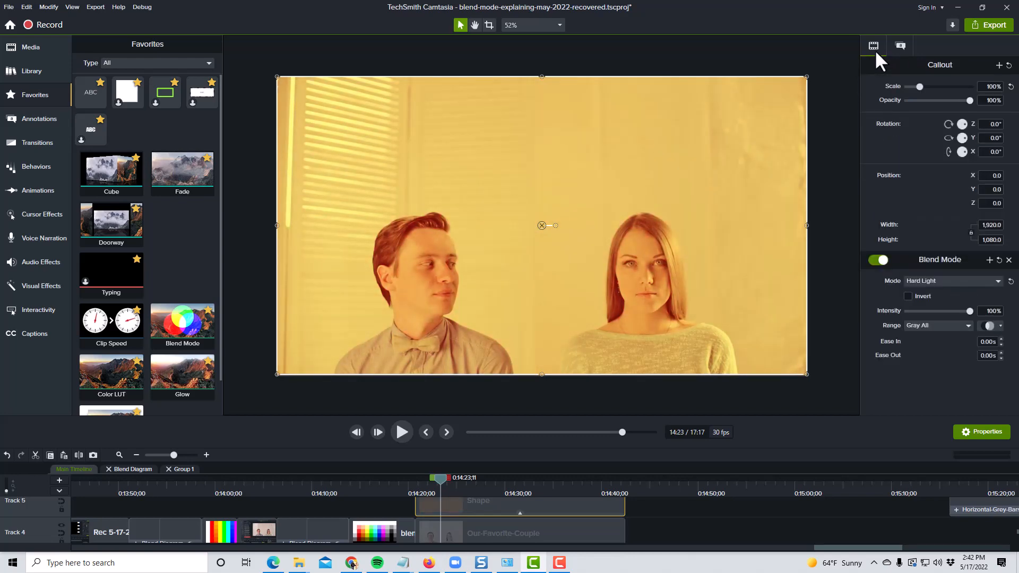
click(907, 296)
click(908, 296)
click(908, 297)
click(907, 297)
click(907, 296)
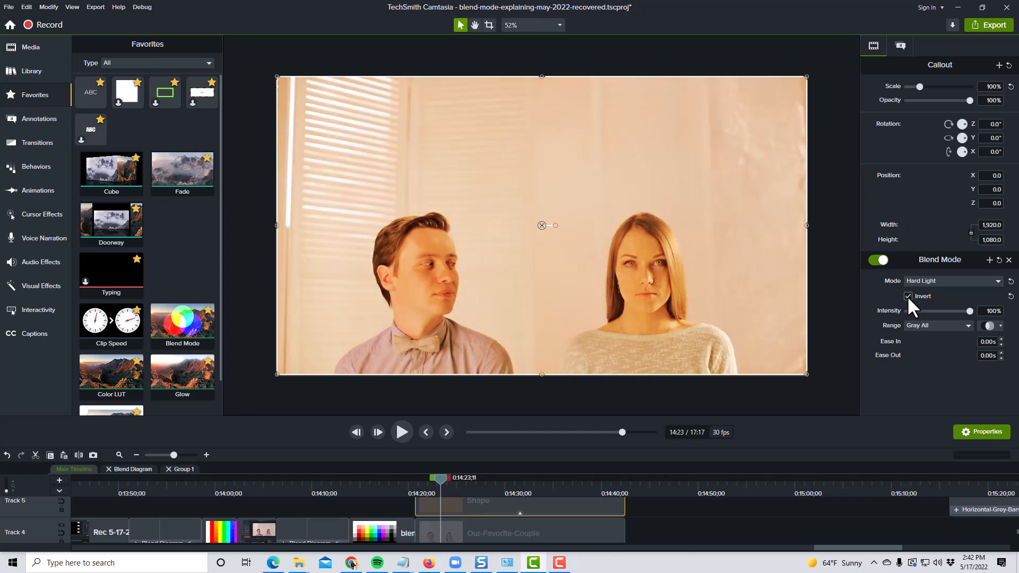
click(908, 296)
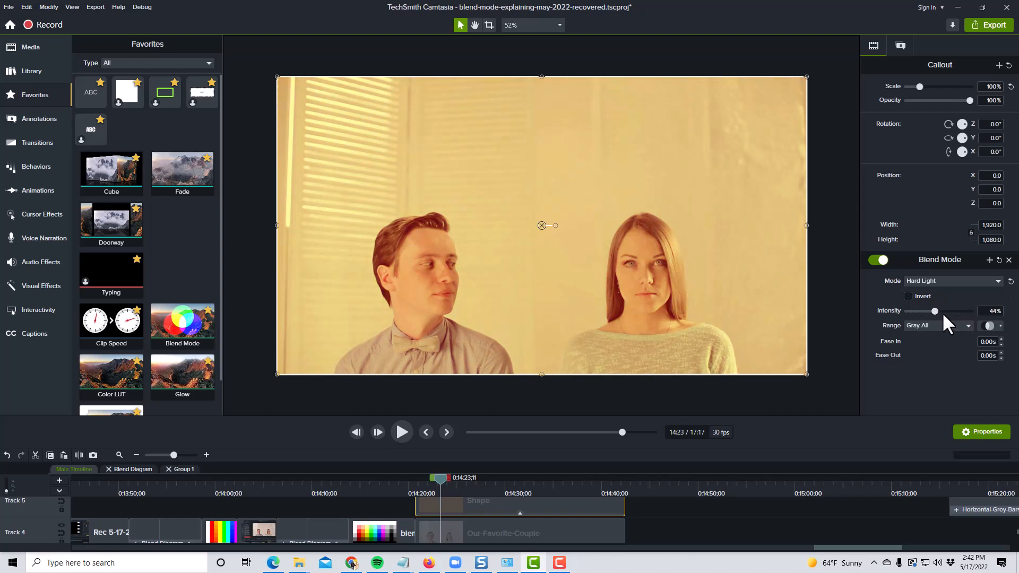
drag(901, 319, 934, 315)
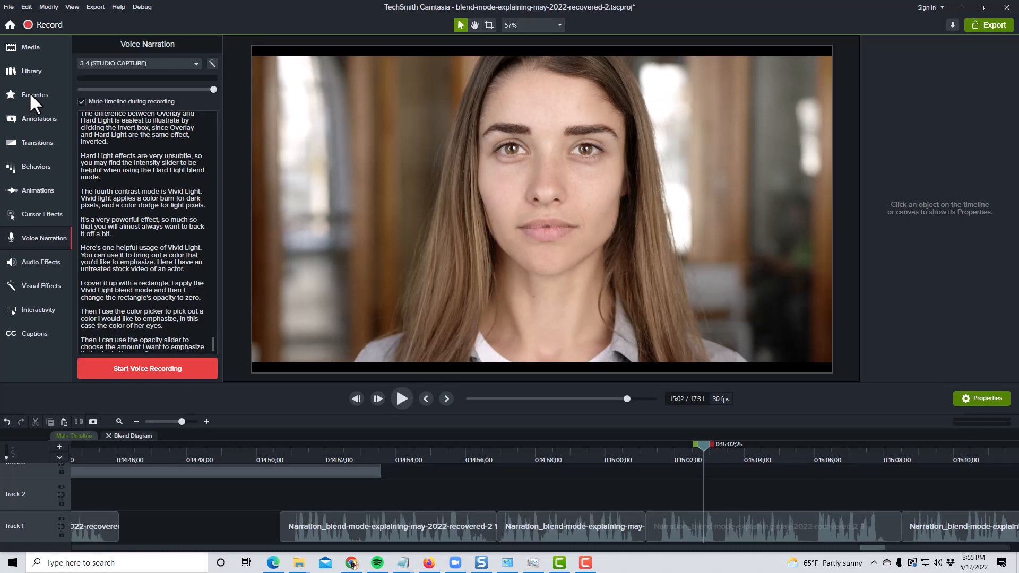
Cover the entire canvas above the actor's video with a solid white rectangle shape
click(30, 92)
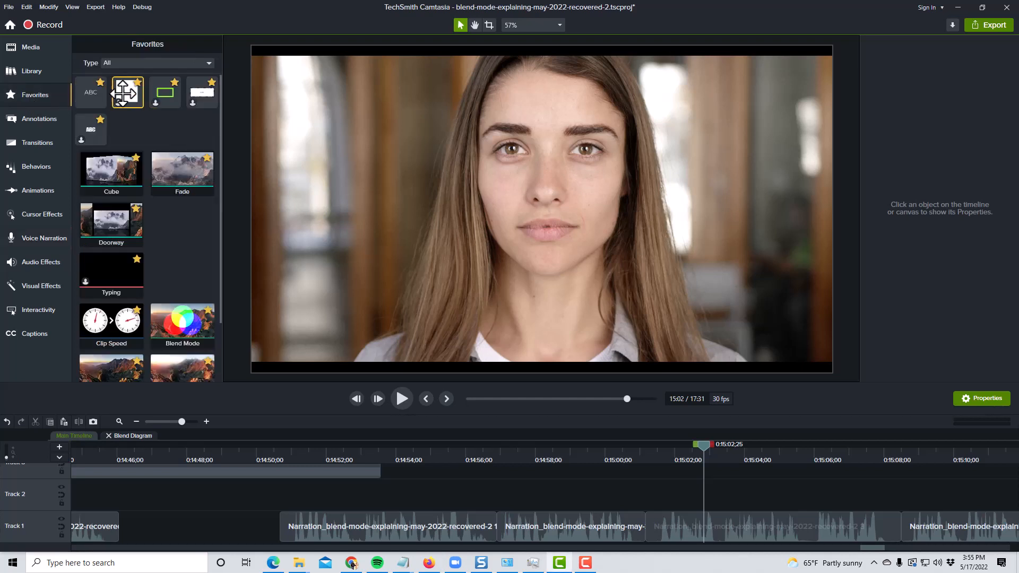
mouse_move(127, 91)
mouse_down()
mouse_move(284, 84)
mouse_move(832, 371)
mouse_up()
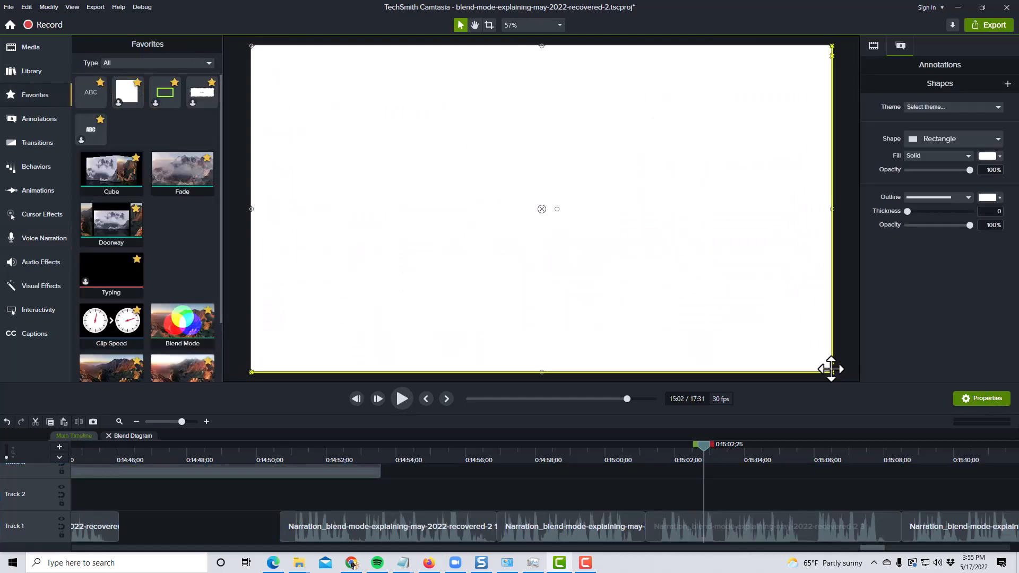
Set the rectangle's blend mode to Vivid Light and its fill opacity to 0%
click(934, 279)
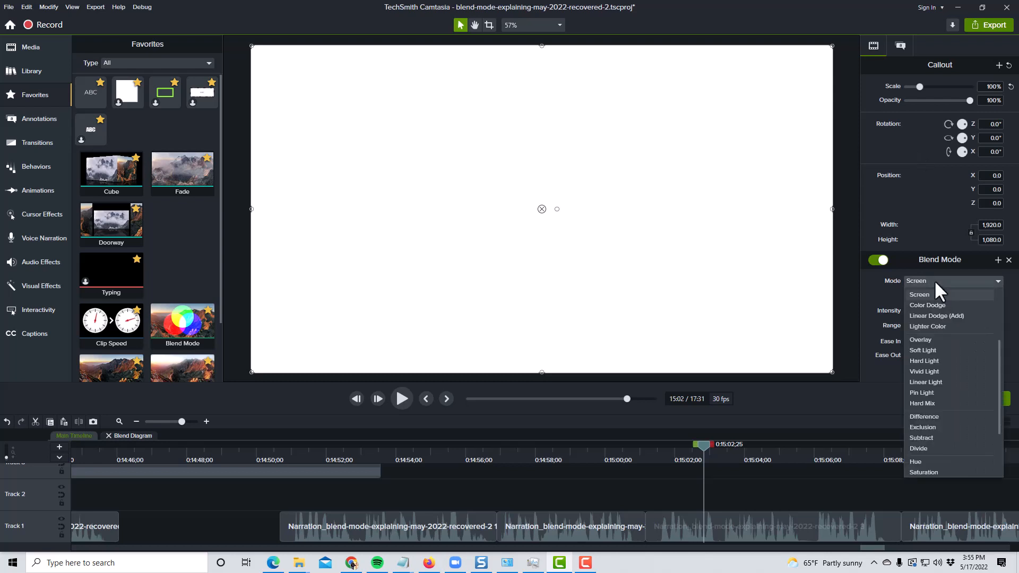
click(921, 371)
click(900, 45)
drag(969, 169, 885, 170)
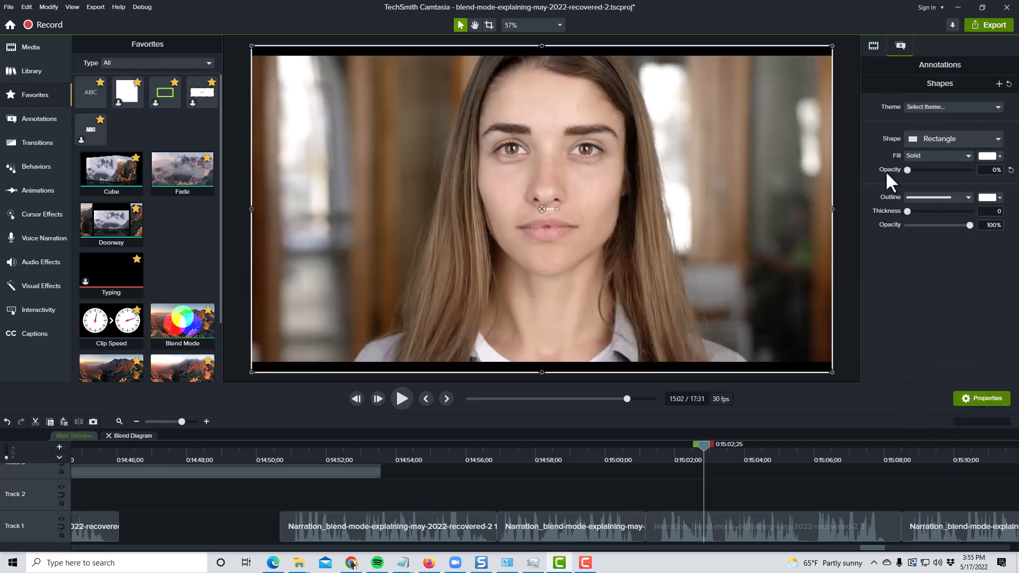
Sample the rectangle's fill colour from the iris of the actor's eye and raise the fill opacity to emphasise that colour
click(988, 156)
click(996, 183)
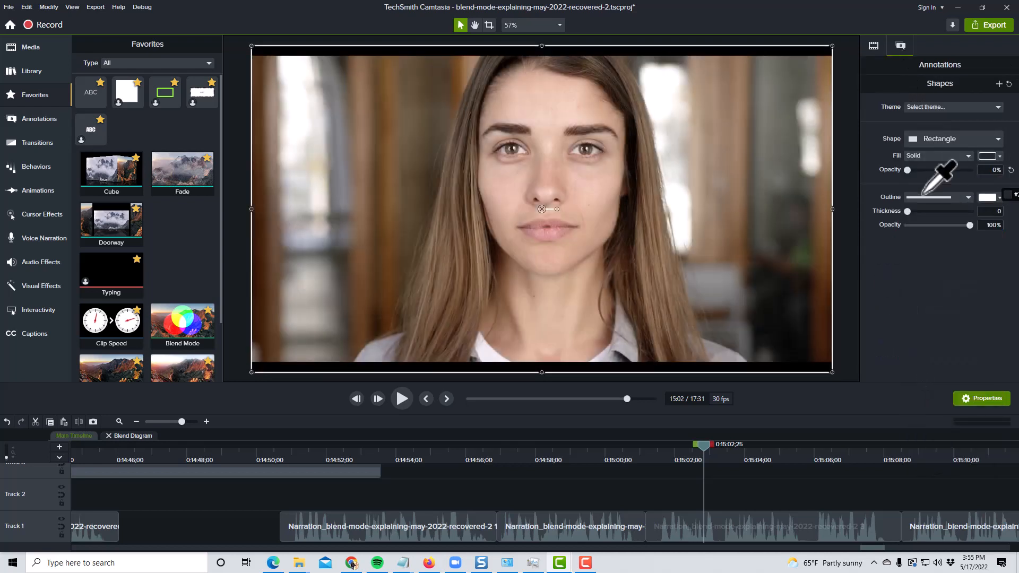
click(509, 148)
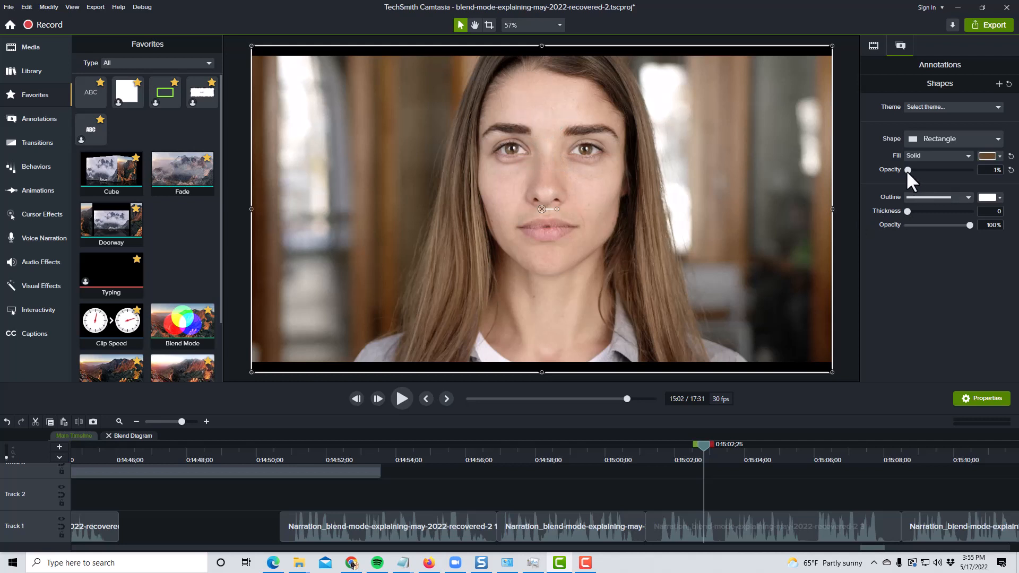
drag(911, 172, 931, 180)
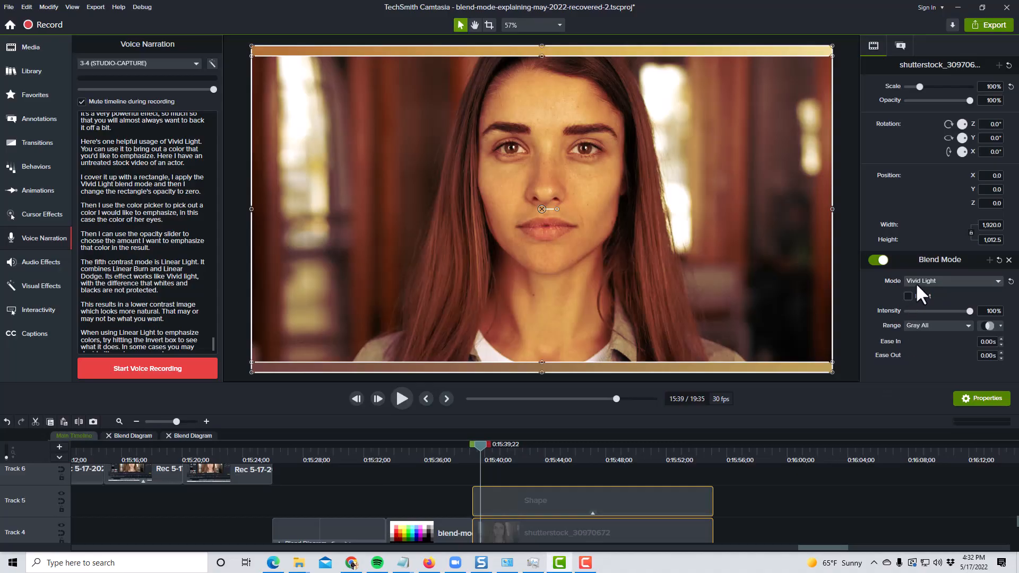
Change the blend mode from Vivid Light to Linear Light and compare the result with Invert off and on, ending with Invert on
click(916, 280)
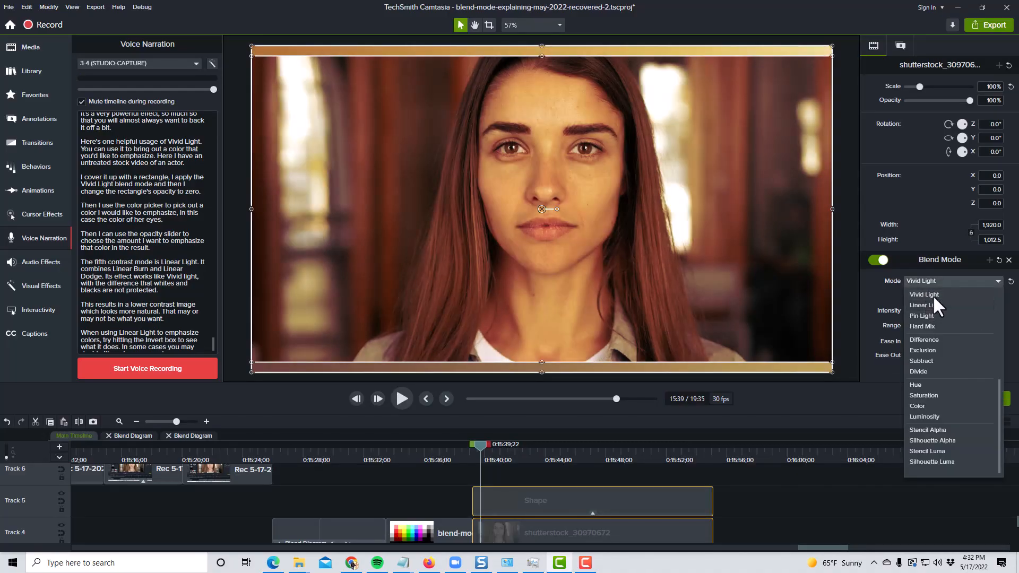
click(934, 307)
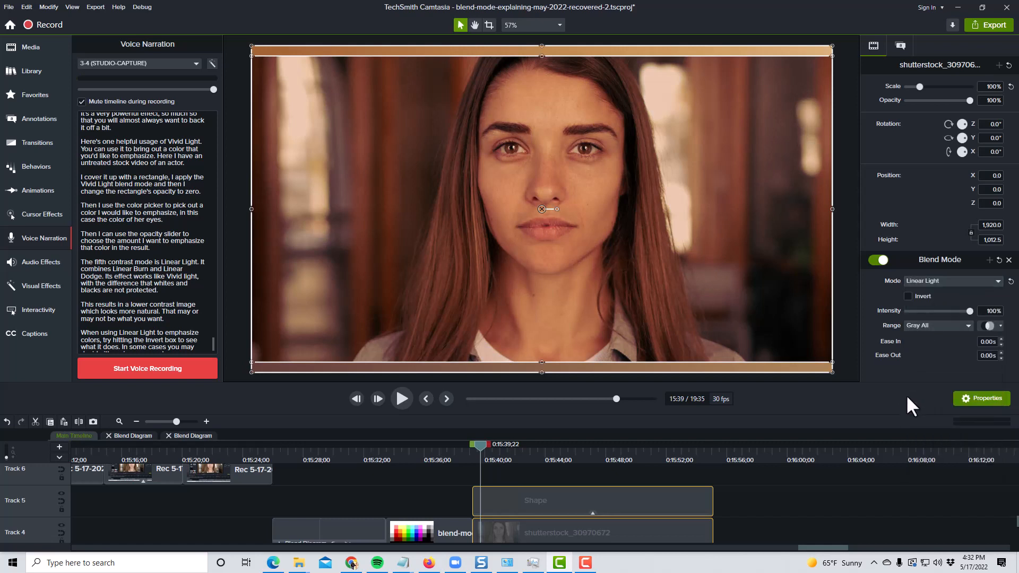
click(909, 296)
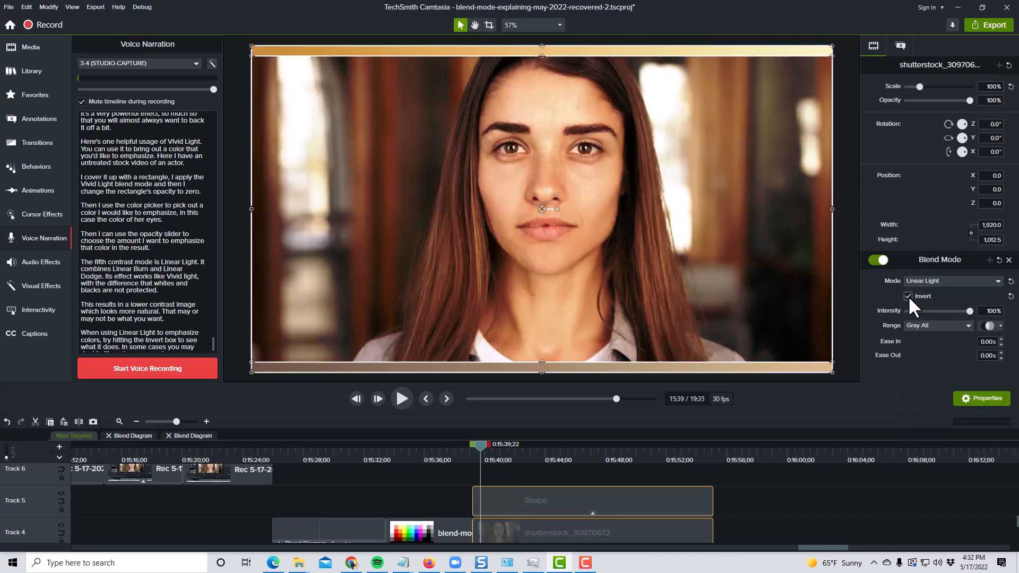
click(909, 296)
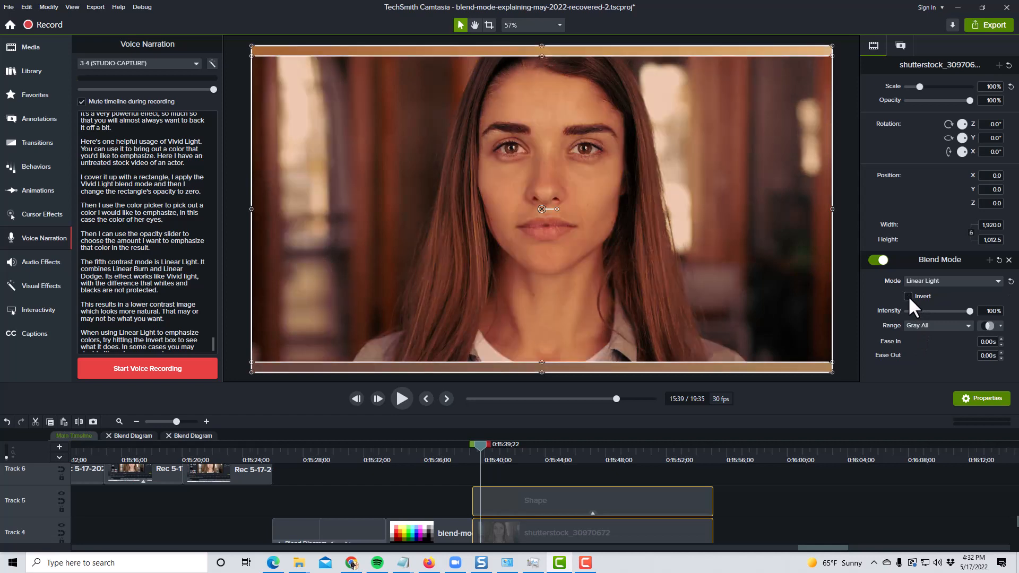
click(909, 296)
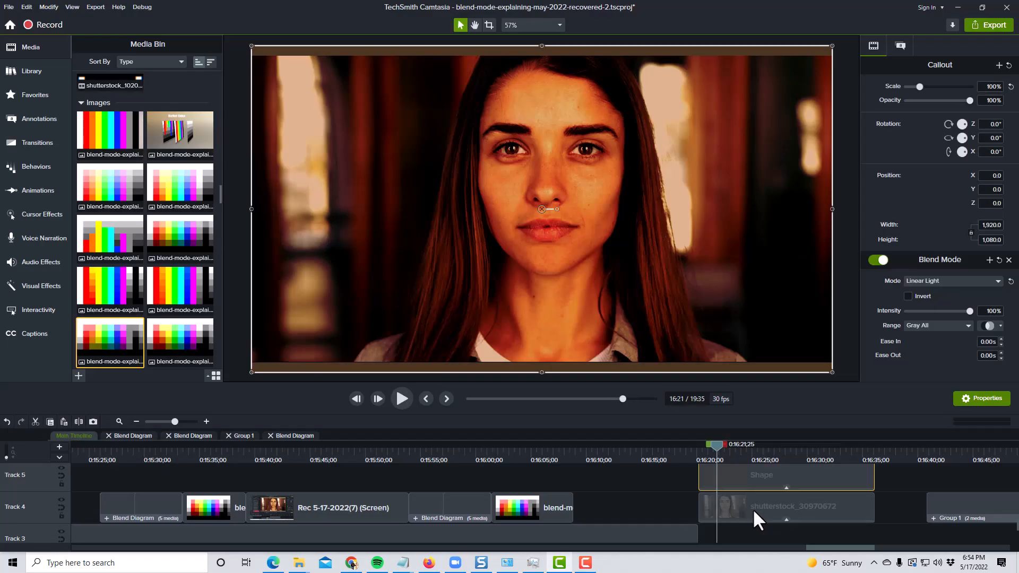
Set the blend mode of the rectangle over the actor to Pin Light and slightly reduce its fill opacity
click(939, 281)
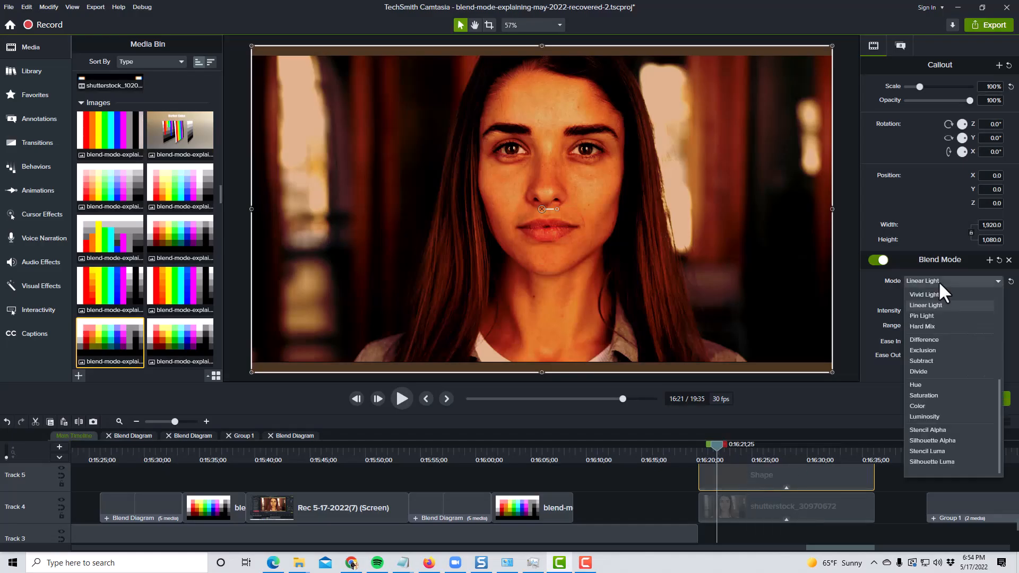
click(933, 314)
click(902, 49)
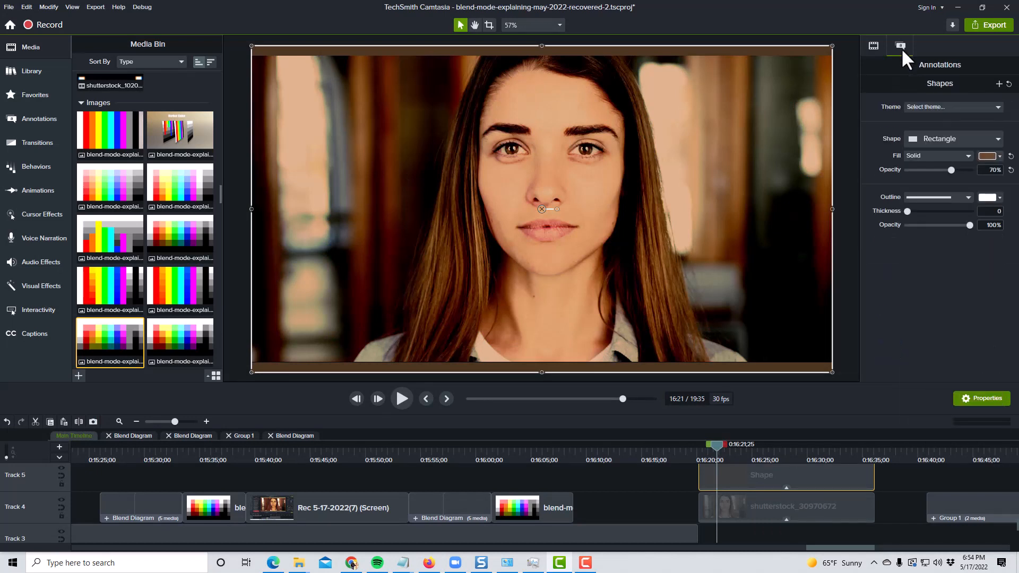
mouse_move(950, 170)
mouse_down()
mouse_move(873, 172)
mouse_move(944, 171)
mouse_up()
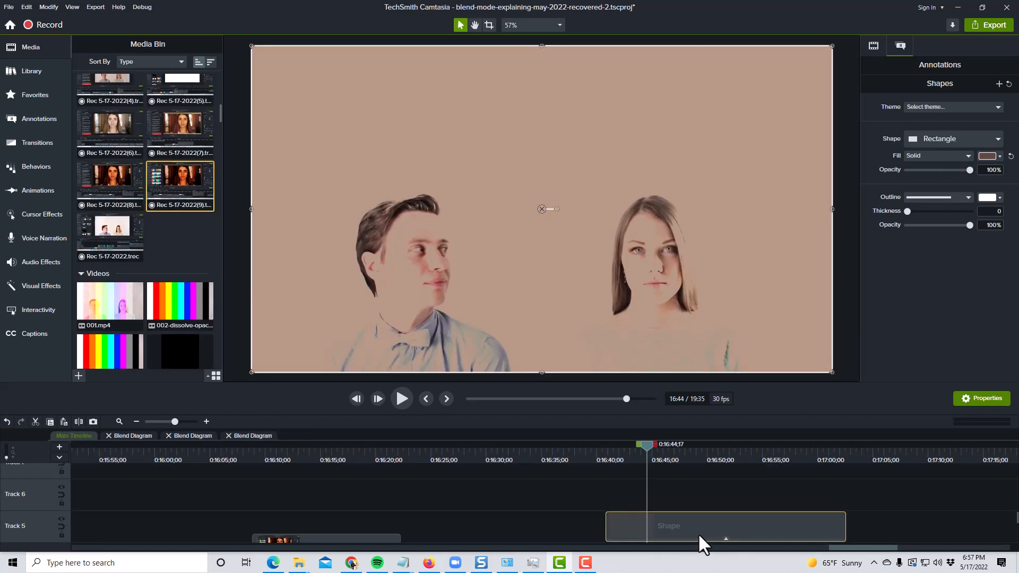
Fine-tune the fill of the rectangle above the couple to a dull brown of about #5E4C42
scroll(696, 526, down, 1)
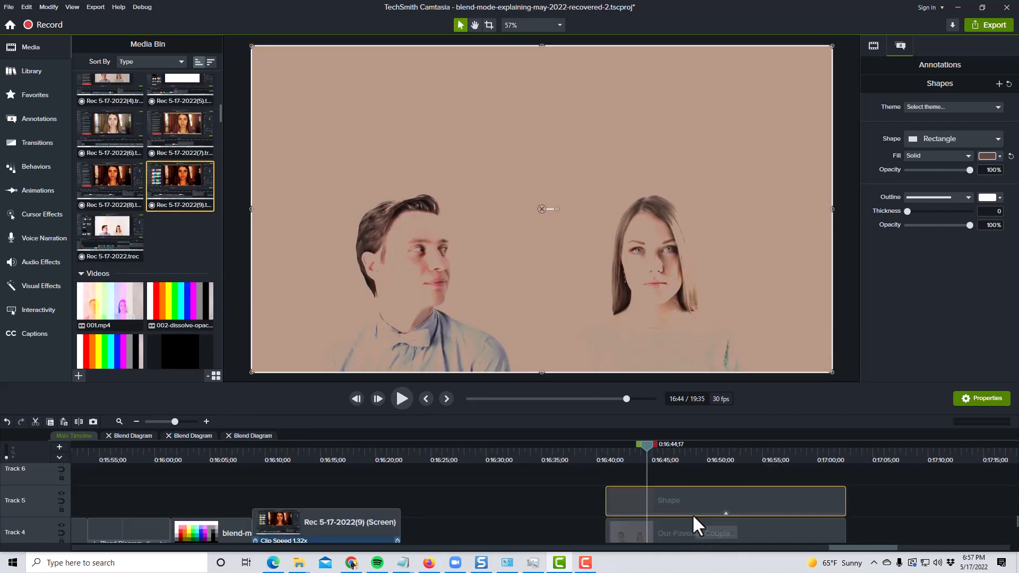
click(988, 156)
click(929, 241)
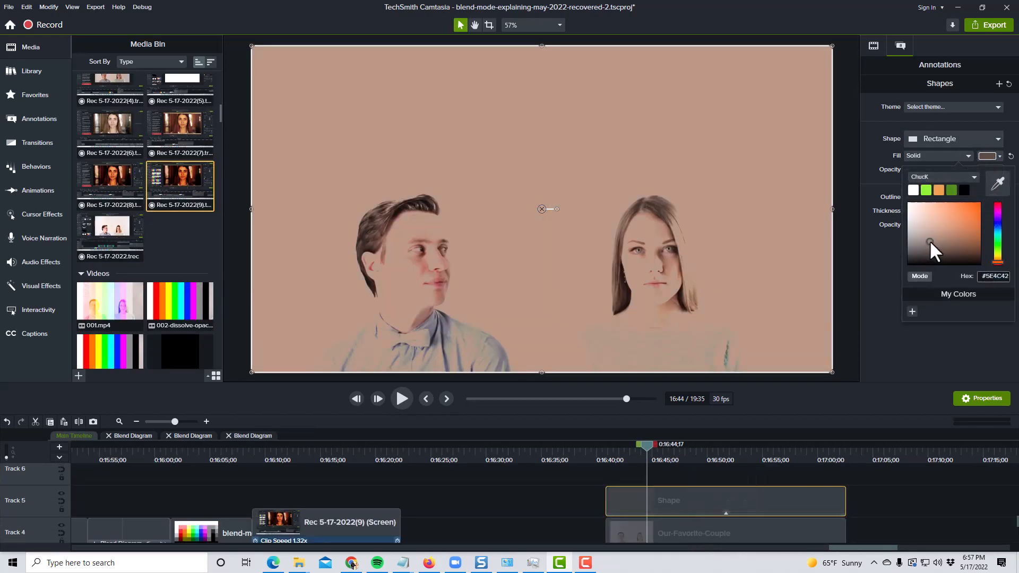
mouse_move(929, 240)
mouse_down()
mouse_move(964, 215)
mouse_move(978, 219)
mouse_move(939, 199)
mouse_move(913, 223)
mouse_move(930, 242)
mouse_up()
Apply the Color Adjustment visual effect to the Our-Favorite-Couple clip on Track 4
click(28, 286)
key(ctrl+a)
drag(540, 398, 726, 531)
Set the clip's Color Adjustment contrast, brightness and saturation to 0
click(989, 296)
text(0)
click(994, 282)
text(0)
click(994, 309)
text(0)
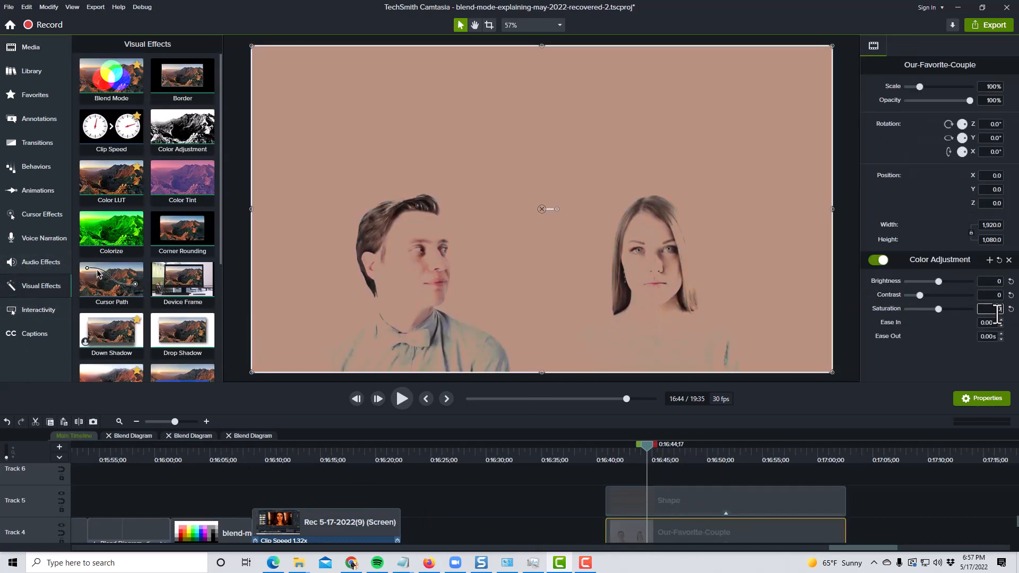
Adjust the brightness and contrast of the Our-Favorite-Couple clip's Color Adjustment effect
drag(940, 282, 947, 309)
mouse_move(915, 295)
mouse_down()
mouse_move(937, 295)
mouse_move(930, 284)
mouse_up()
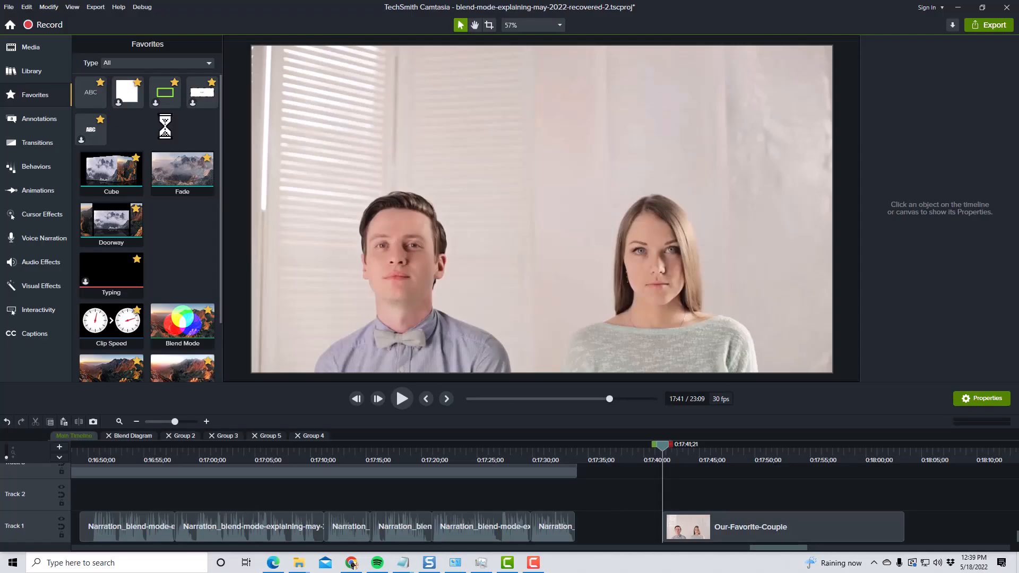
Cover the couple video with a white rectangle and apply the Blend Mode effect to it, set to Hard Mix
mouse_move(127, 92)
mouse_down()
mouse_move(306, 85)
mouse_move(300, 98)
mouse_move(775, 325)
mouse_move(832, 372)
mouse_up()
drag(183, 320, 690, 495)
click(909, 282)
click(929, 402)
Change the Hard Mix rectangle's solid fill to a muted red of about #7E4B4B and shift its hue toward blue
click(901, 46)
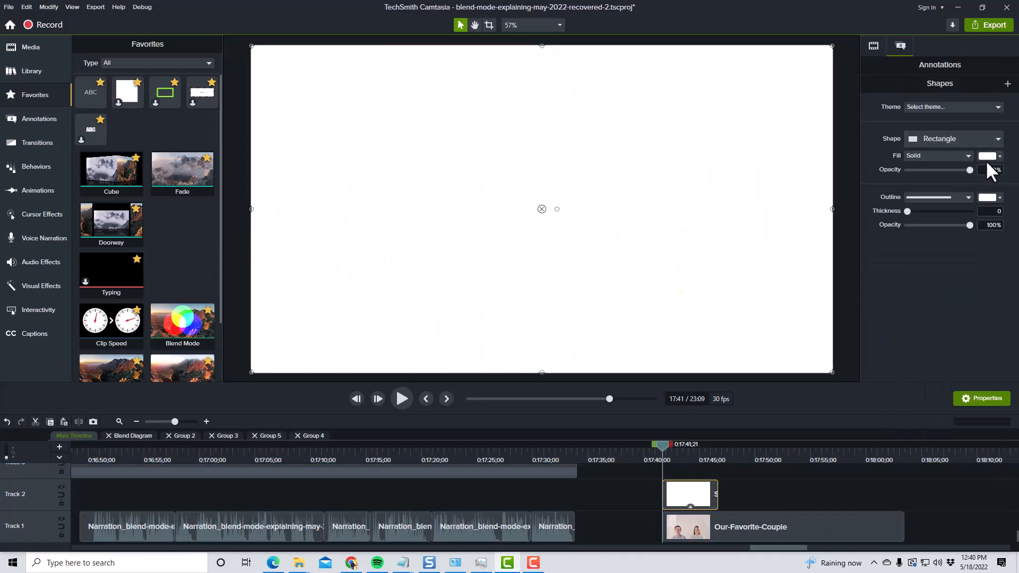
click(988, 157)
drag(926, 213, 937, 236)
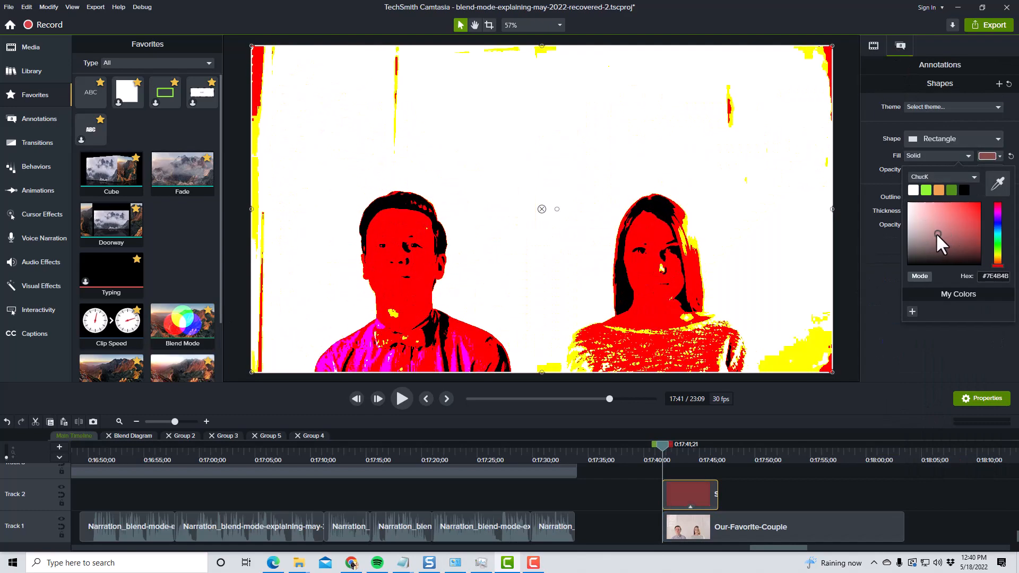
drag(1002, 265, 1001, 229)
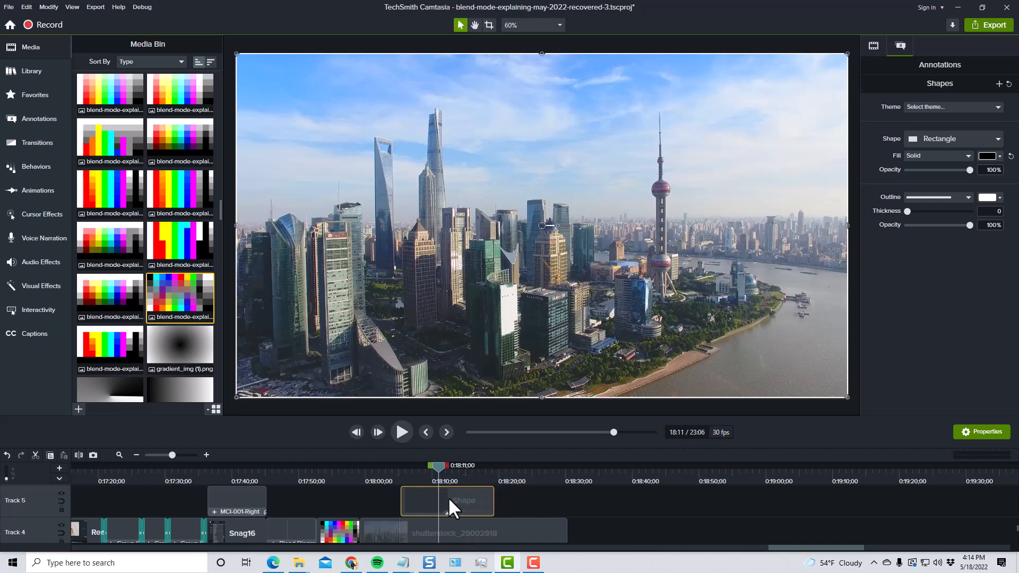
Set the fill of the rectangle over the city skyline to dark blue, #002047
click(991, 156)
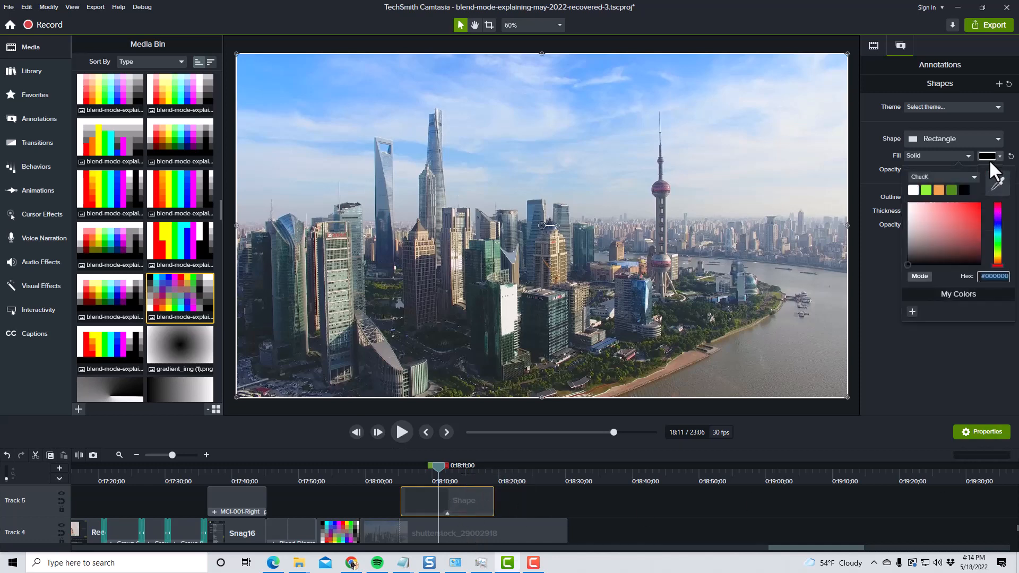
click(999, 228)
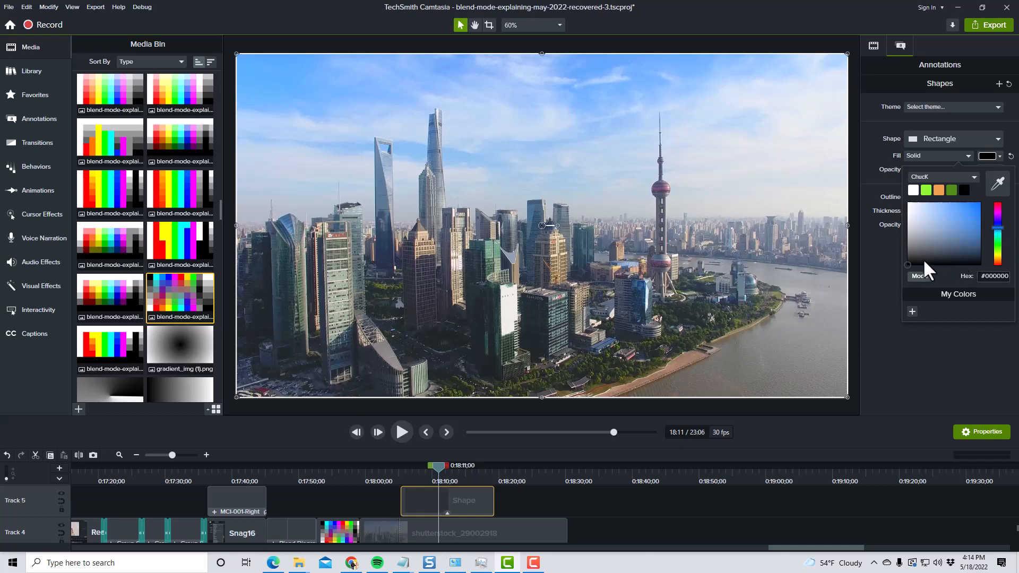
mouse_move(927, 264)
mouse_down()
mouse_move(983, 290)
mouse_move(983, 242)
mouse_move(987, 265)
mouse_move(993, 247)
mouse_up()
click(459, 506)
click(990, 156)
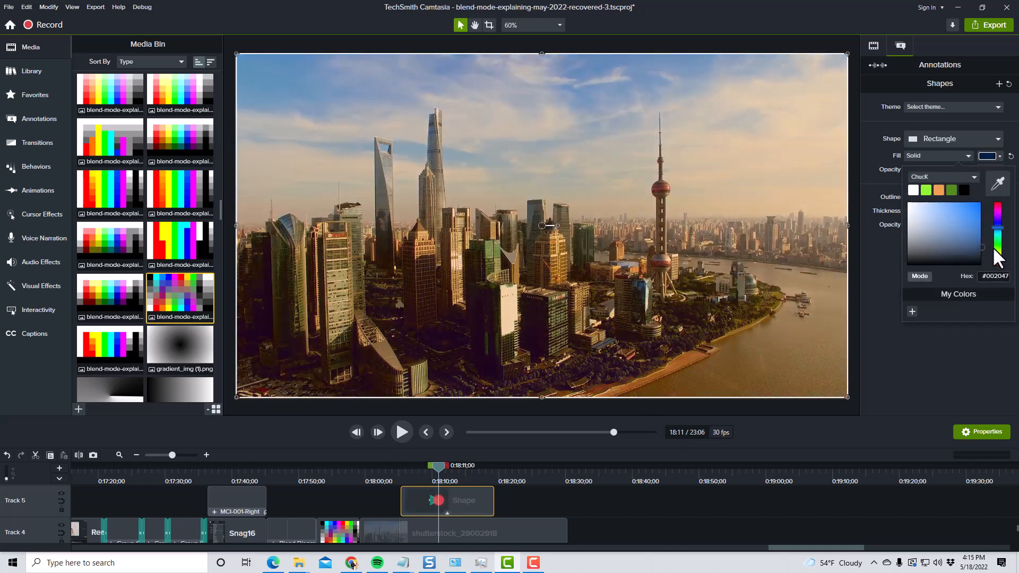
Lengthen the color animation on the skyline's Shape clip on Track 5 and play it back
drag(439, 501, 455, 501)
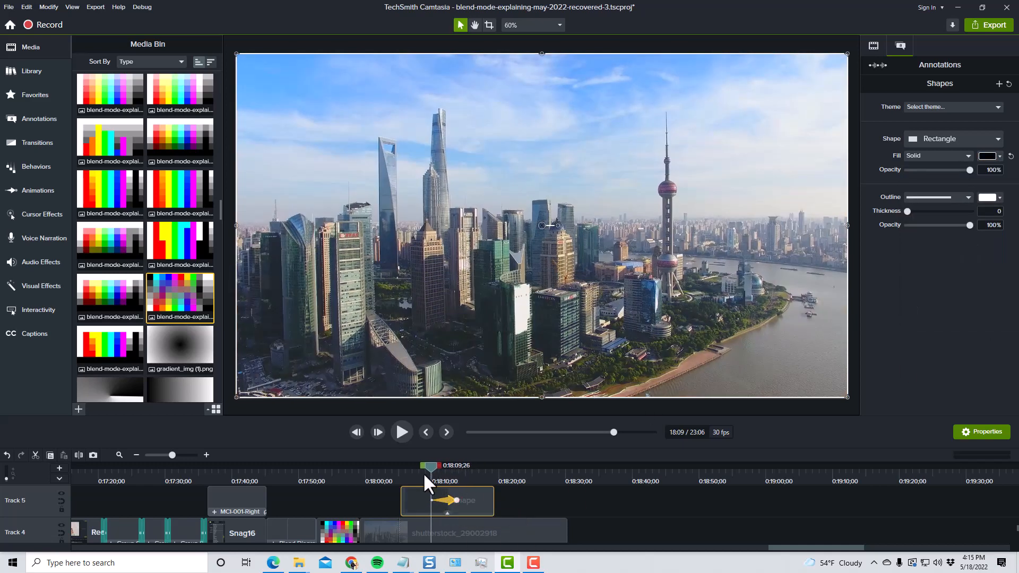
click(402, 431)
click(399, 432)
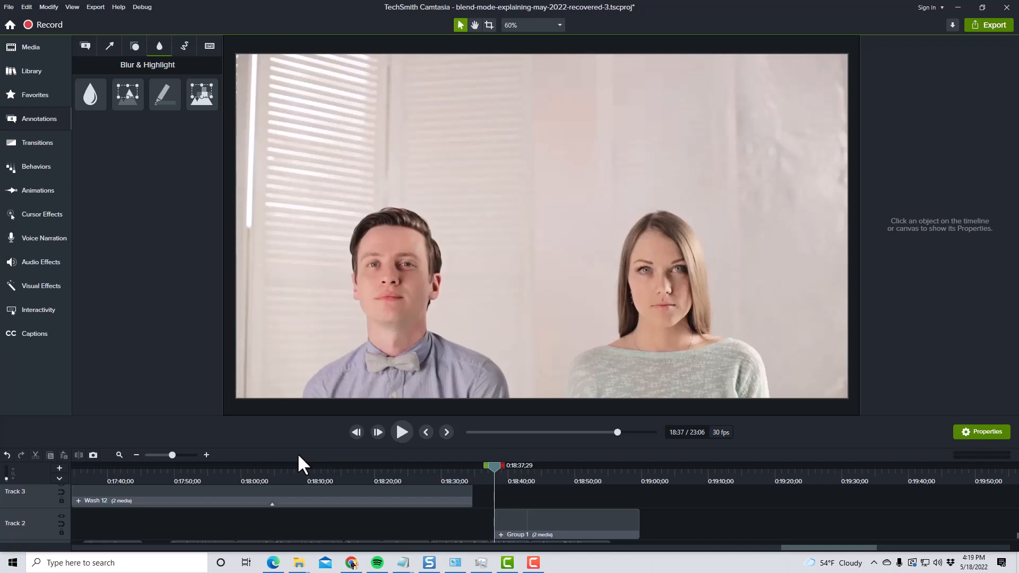
Add the Our-Favorite-Couple clip from the Camtasia Testing library to the timeline at the playhead
click(297, 453)
key(r)
right_click(147, 147)
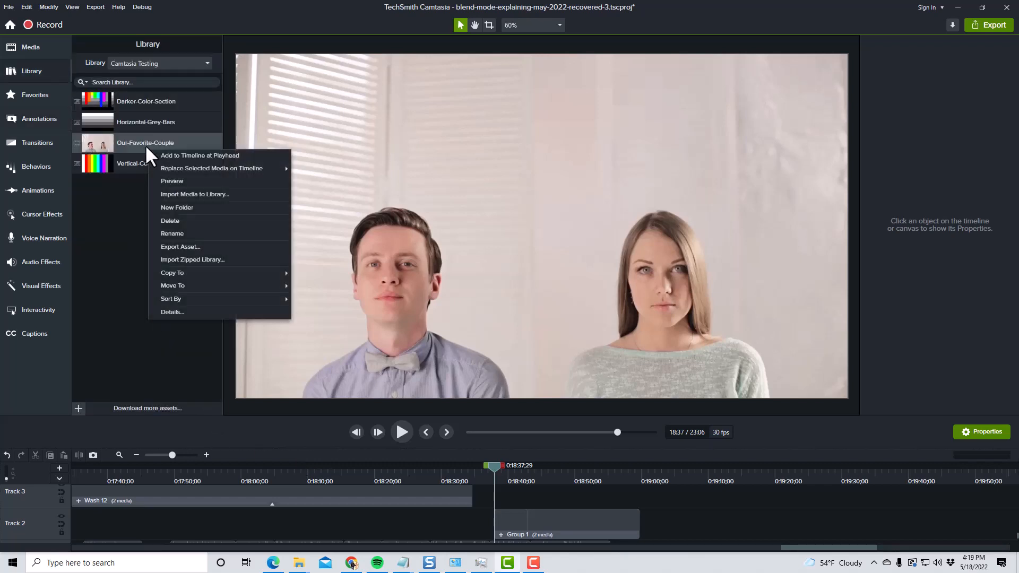
click(180, 156)
Apply the Blend Mode effect to the new Our-Favorite-Couple clip on Track 3 and set it to Difference
click(35, 94)
drag(182, 323, 552, 515)
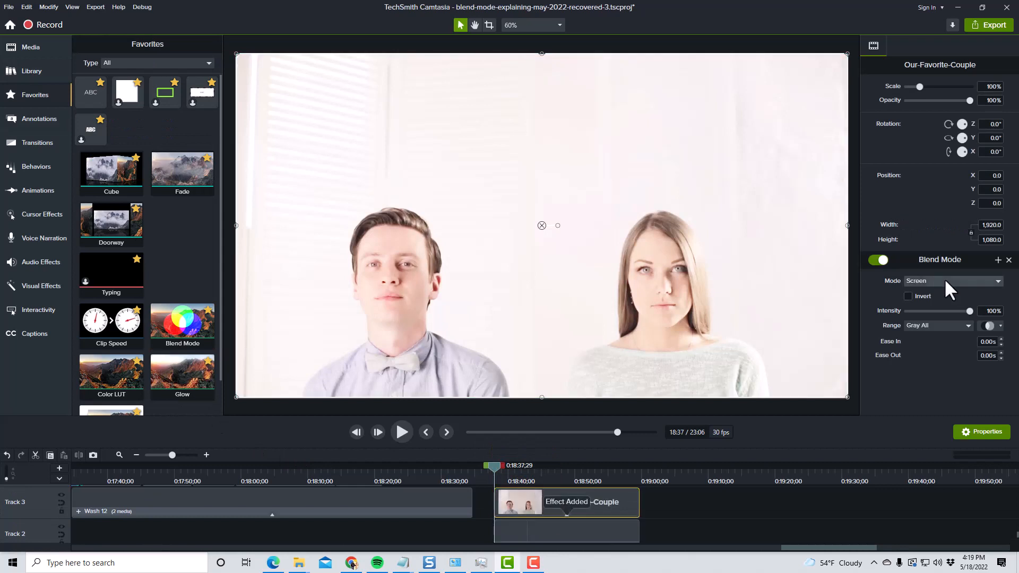
click(944, 278)
click(934, 353)
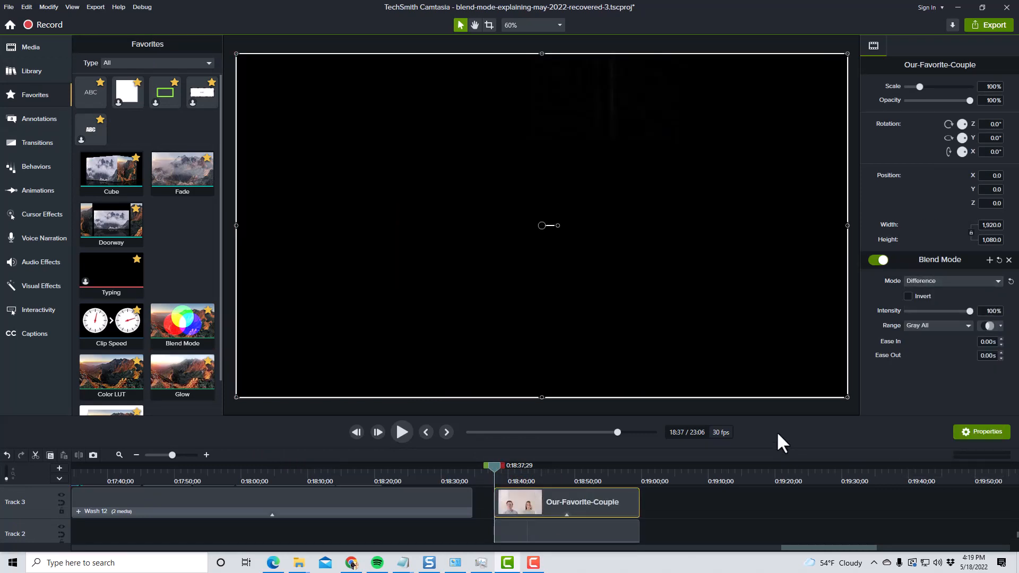
Cover the canvas with a white rectangle above the Difference clip and give it the Hard Mix blend mode
drag(130, 91, 838, 392)
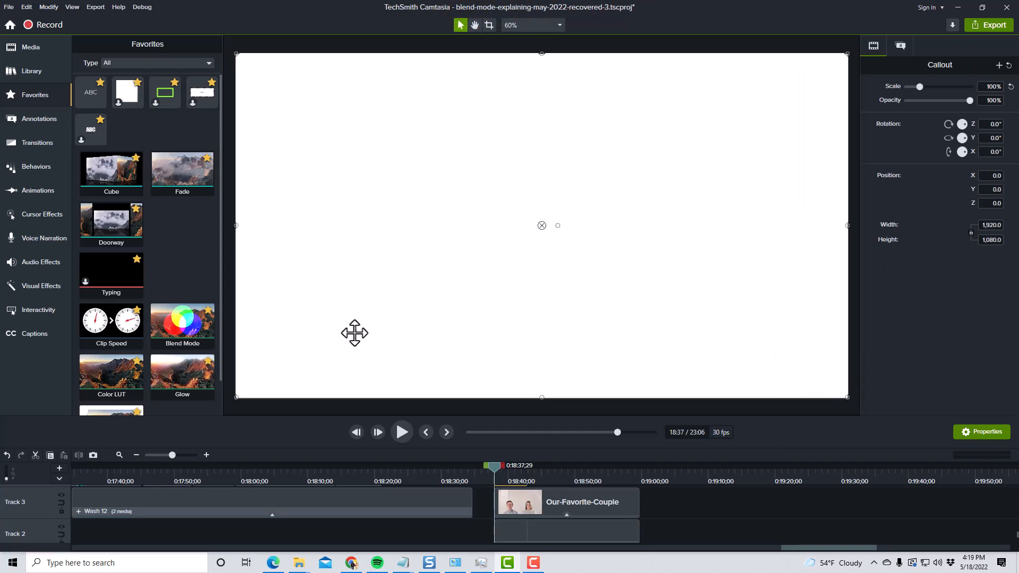
drag(182, 327, 526, 297)
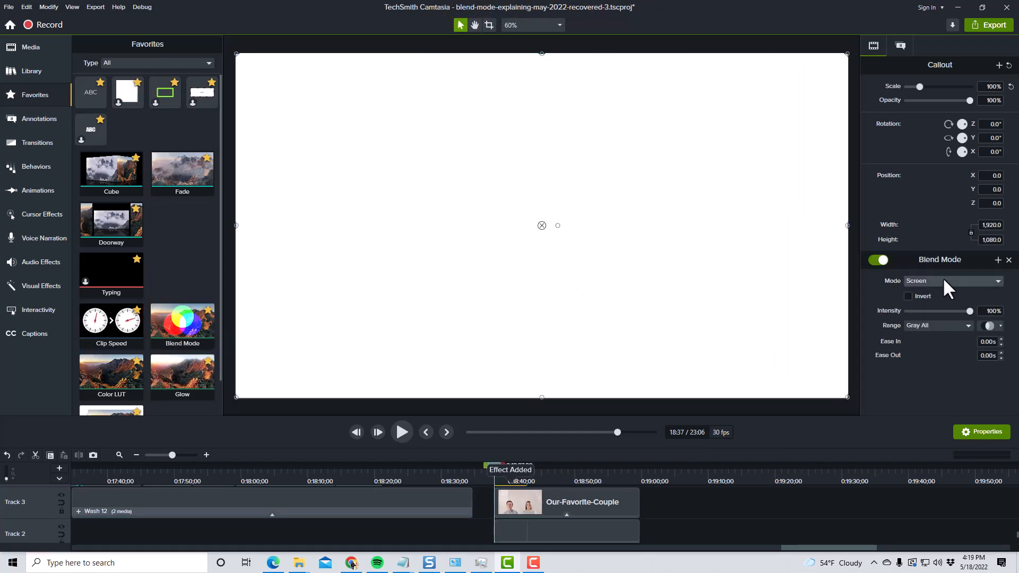
click(943, 280)
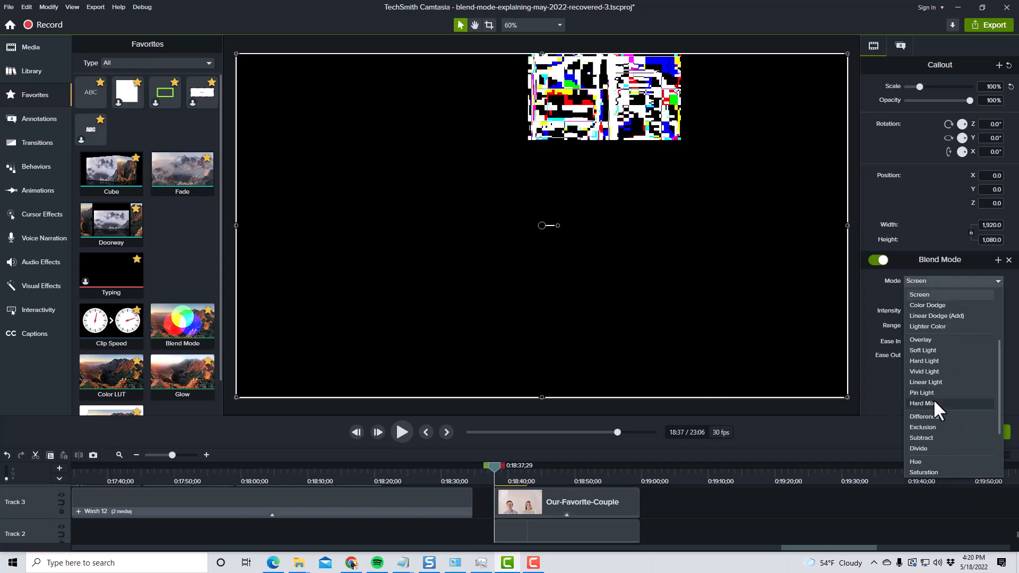
click(934, 403)
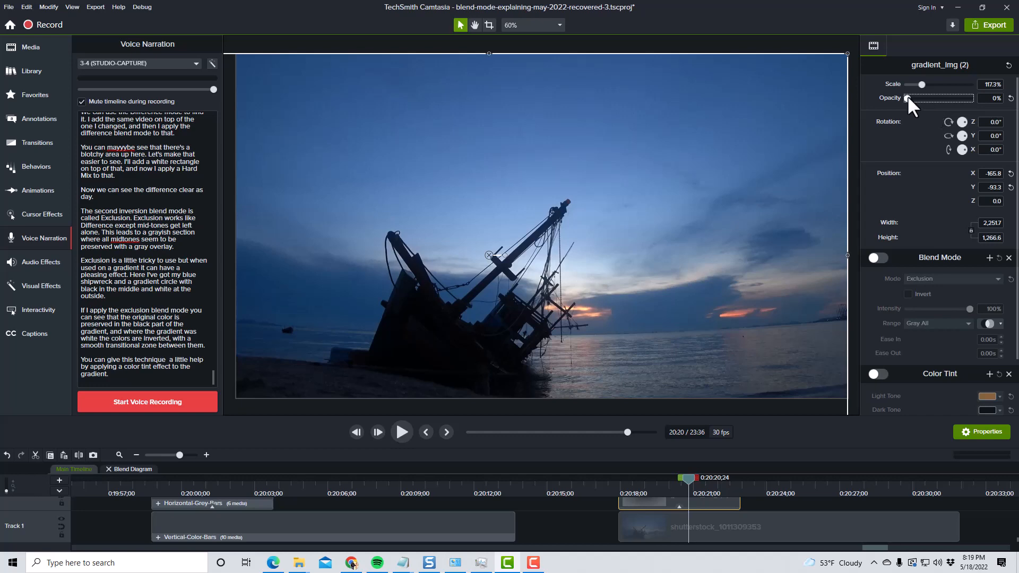
Set the gradient image over the shipwreck to 100% opacity and enable its Exclusion blend mode and Color Tint effects
drag(909, 97, 989, 101)
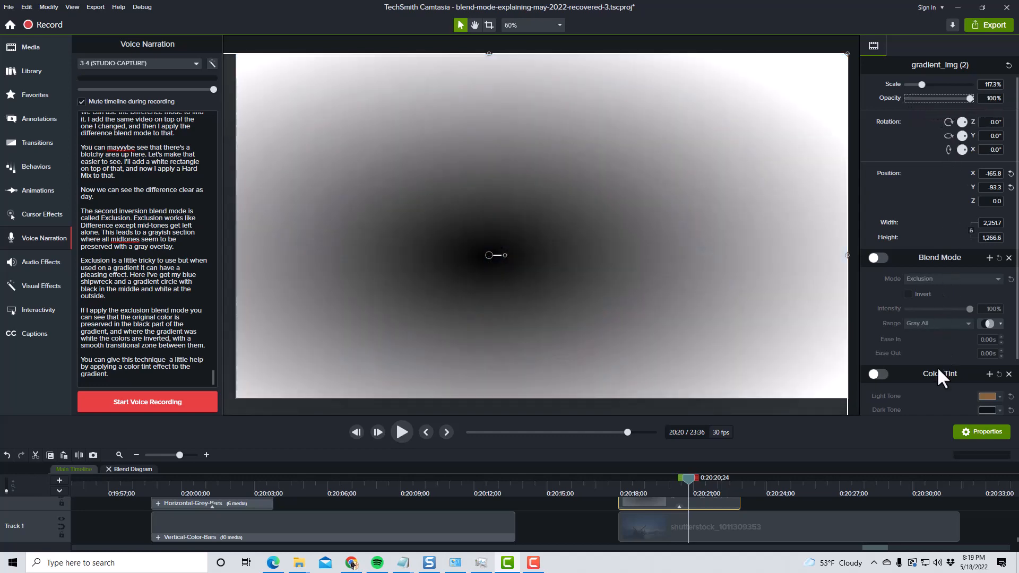
click(876, 256)
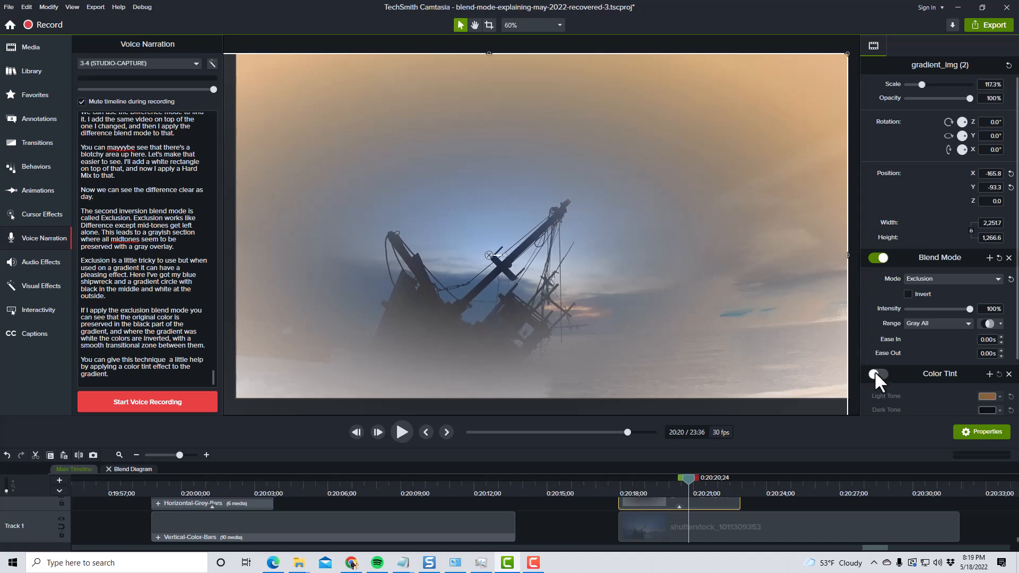
scroll(874, 374, down, 1)
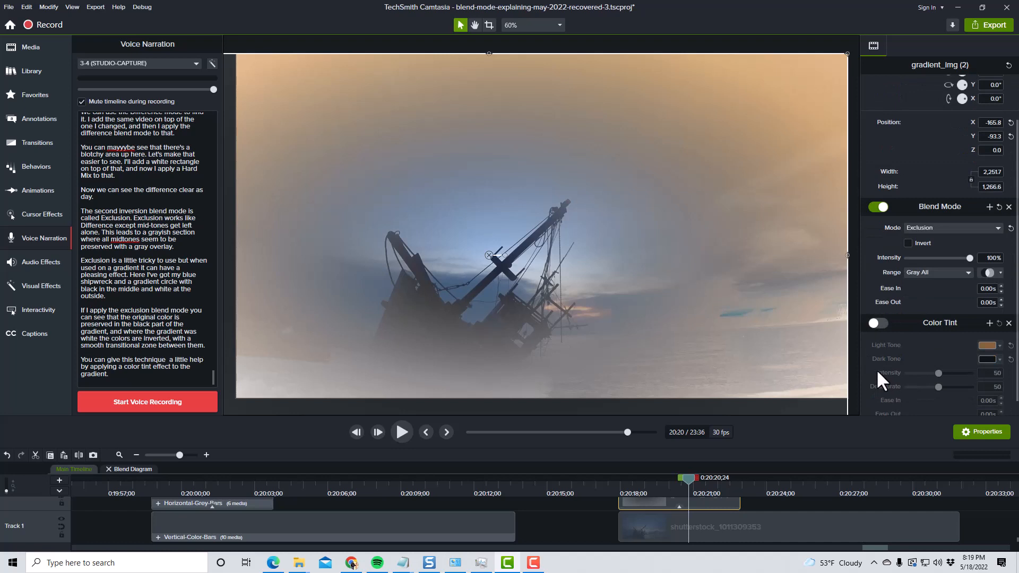
click(874, 324)
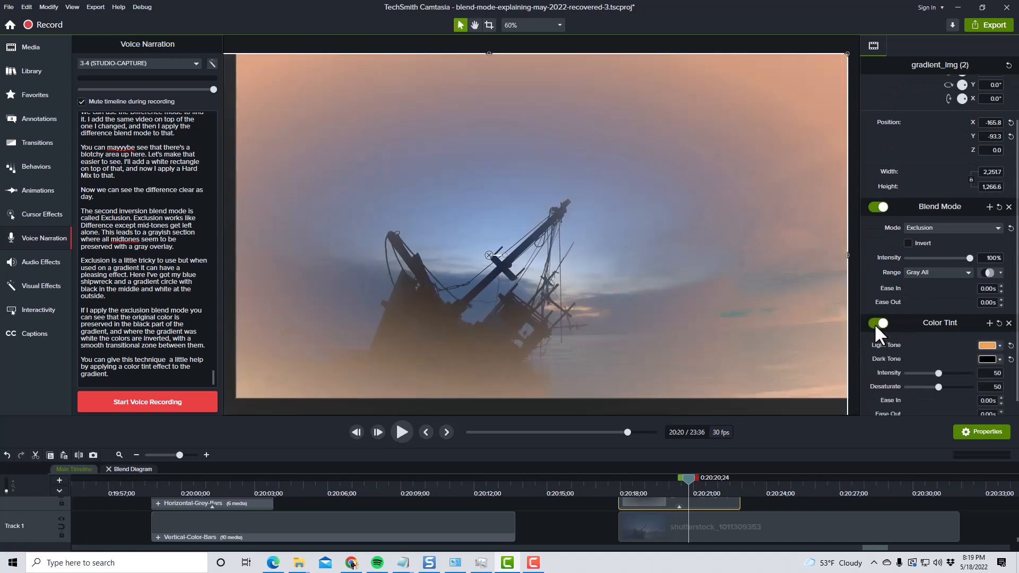